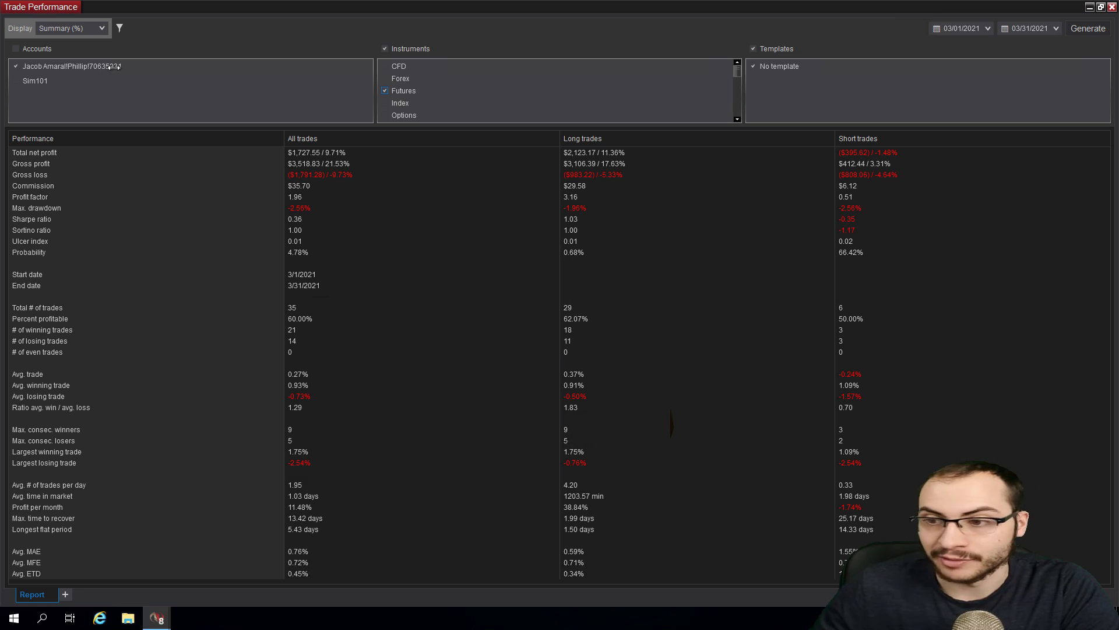
- Limit the report to the live account, leaving the Sim101 account out
click(17, 81)
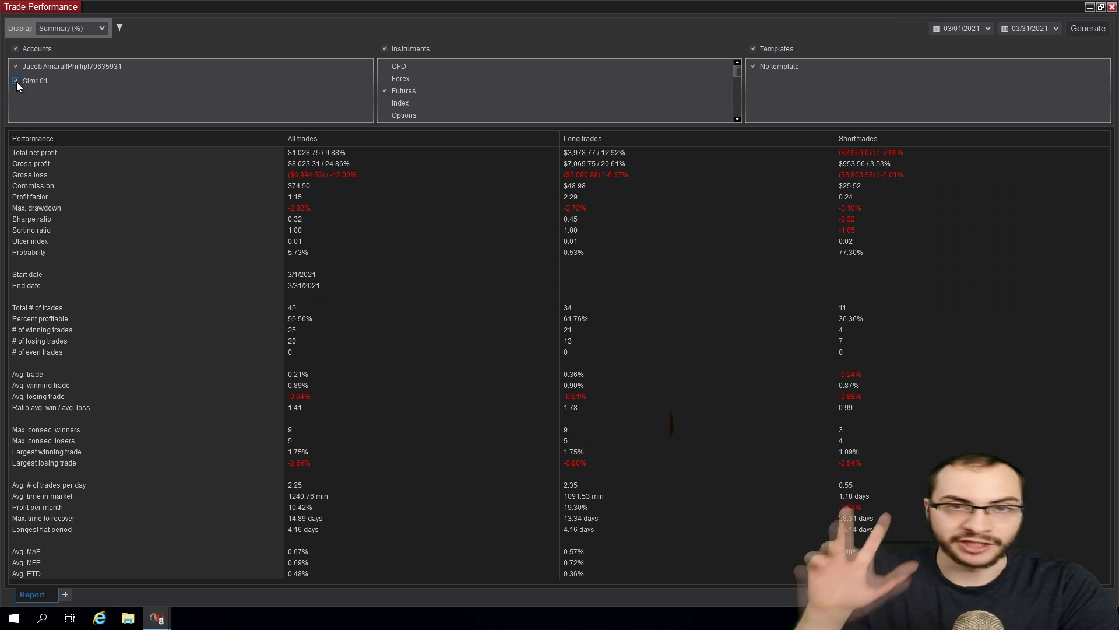
click(16, 81)
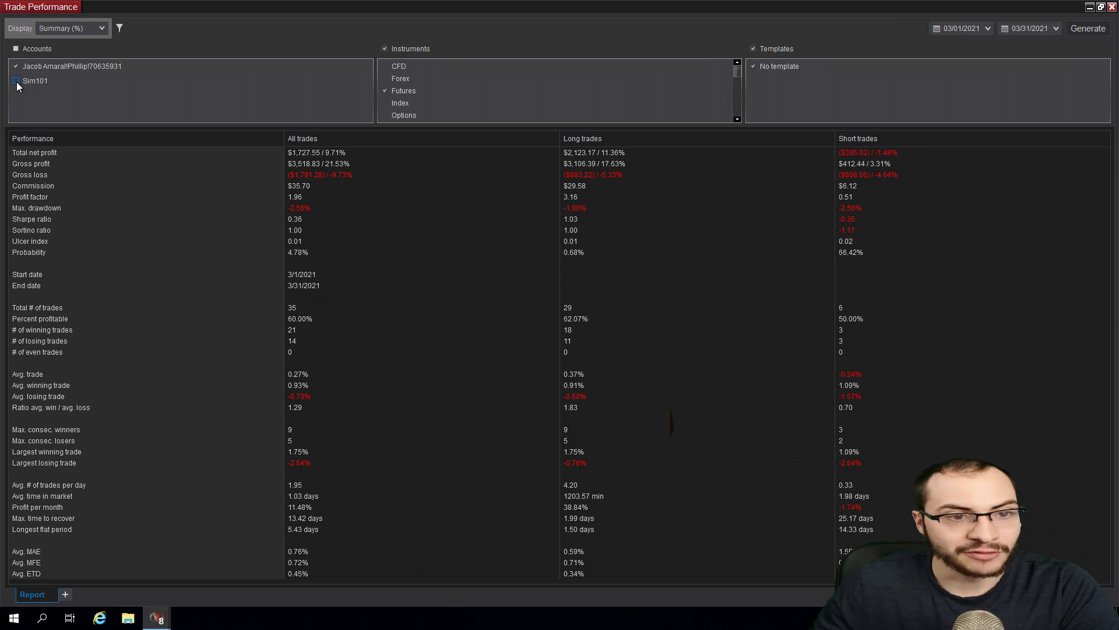
click(16, 81)
click(17, 81)
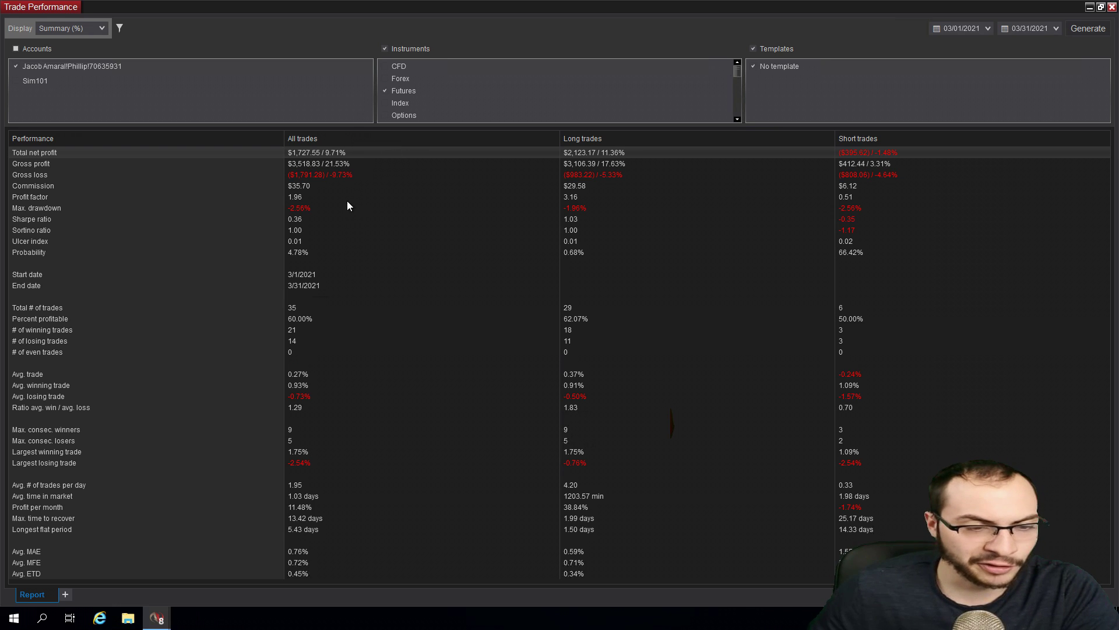
- Highlight the Total # of trades and Percent profitable rows, then show the Summary ($) view
click(303, 308)
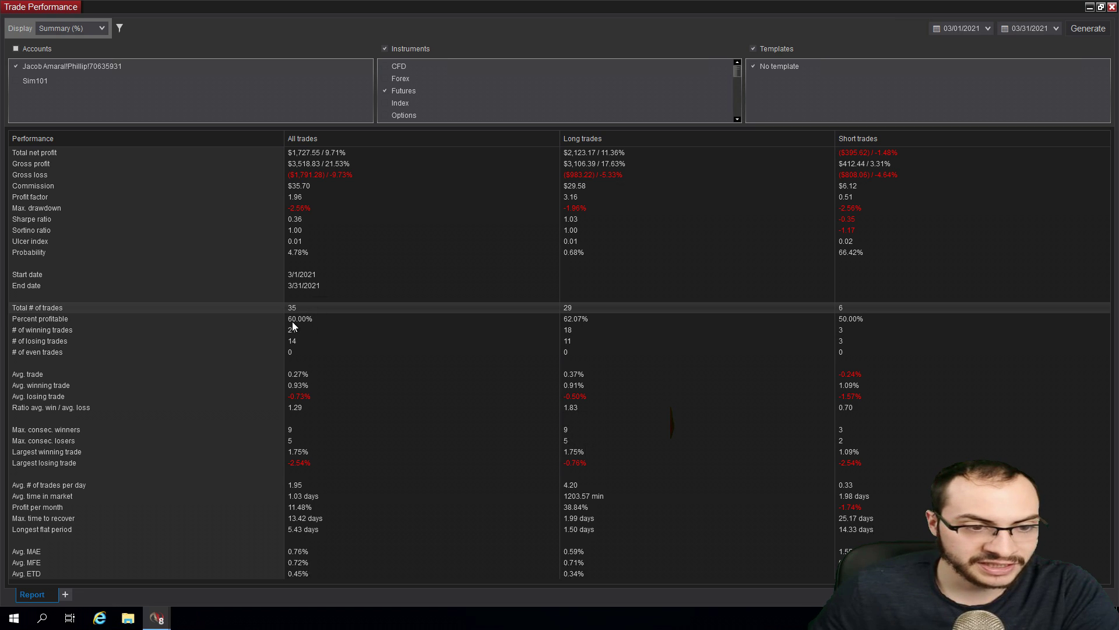
click(293, 322)
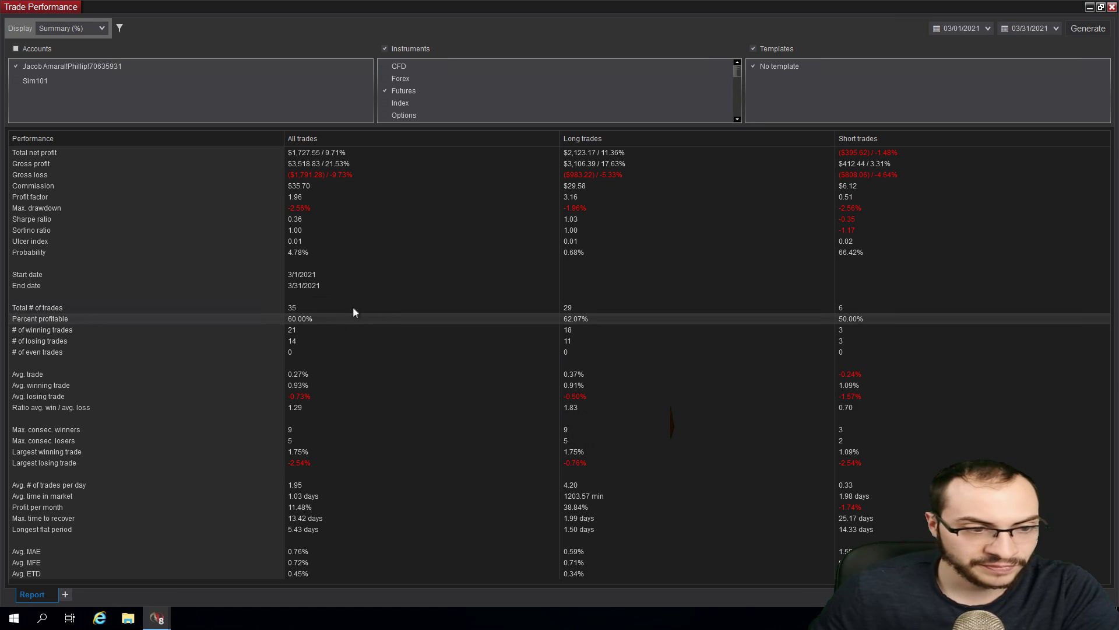
click(91, 30)
click(65, 120)
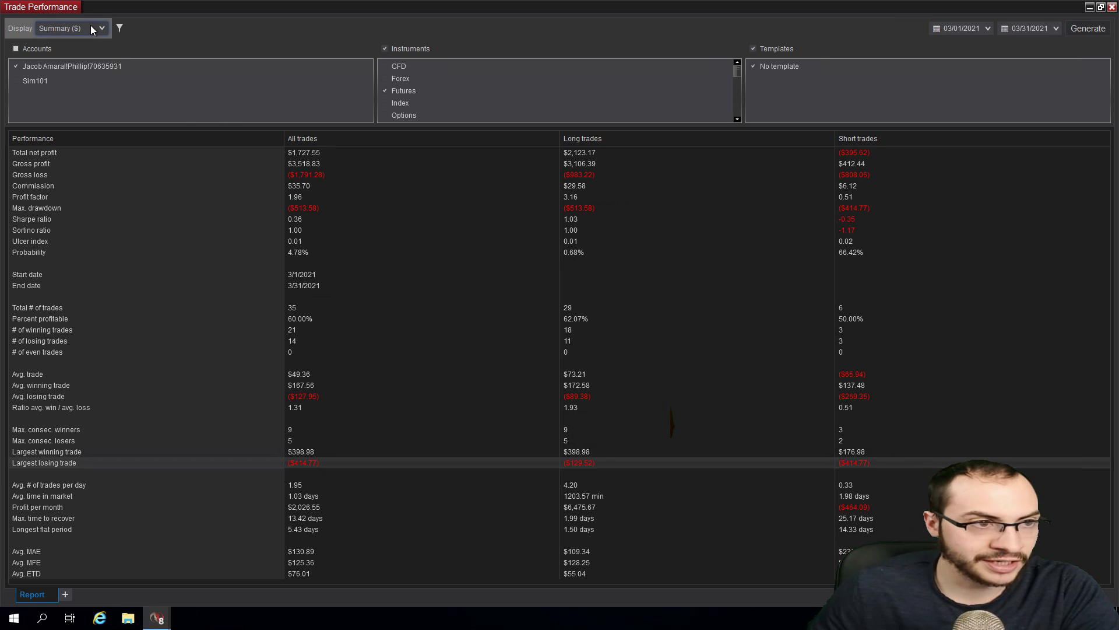
click(70, 28)
- Switch to Analysis ($), sort the Period column newest-first and back, and select the 3/9/2021 row
click(144, 189)
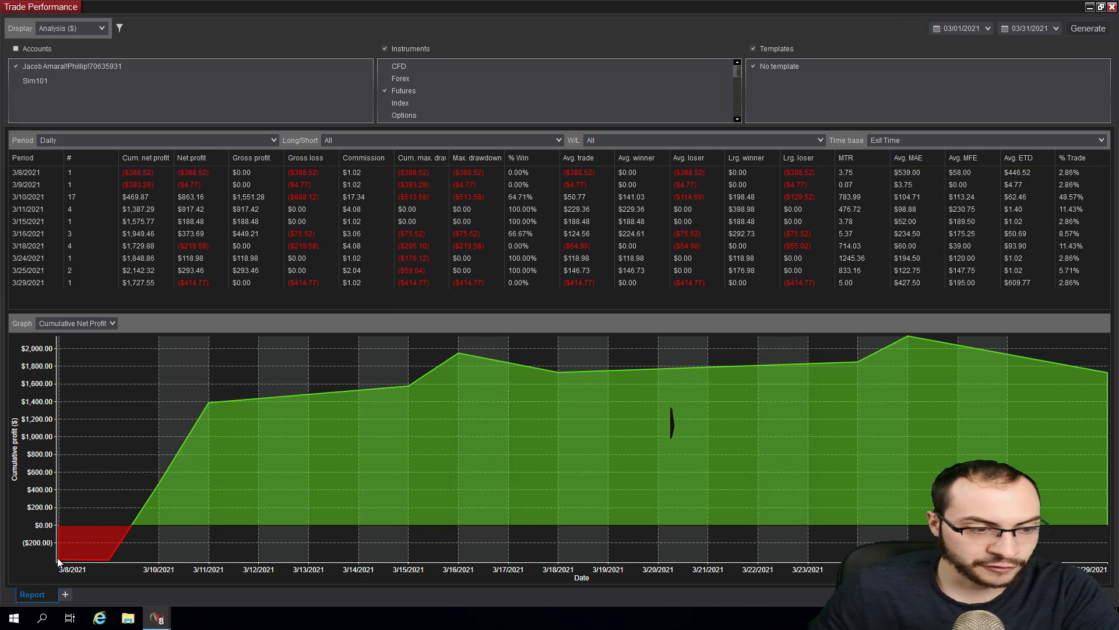
mouse_move(59, 562)
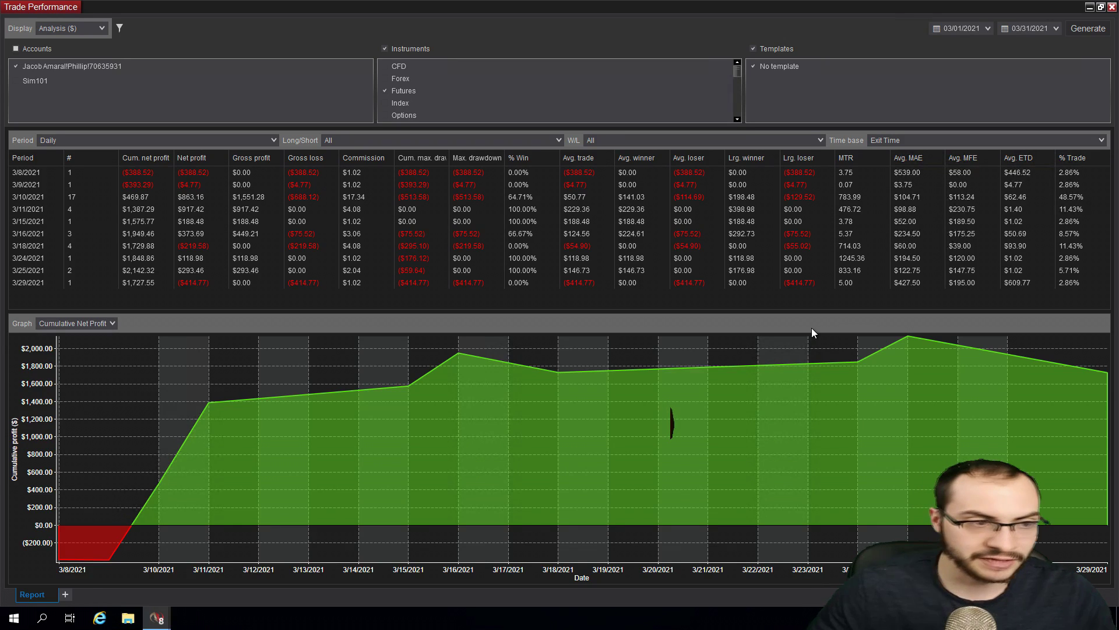
click(25, 159)
click(43, 160)
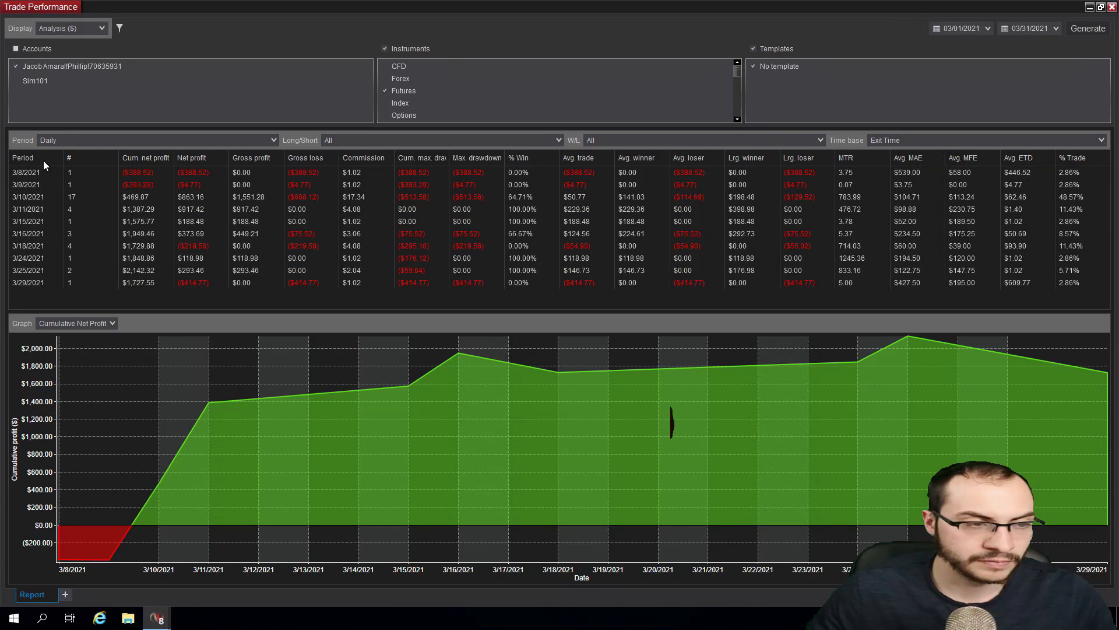
click(134, 187)
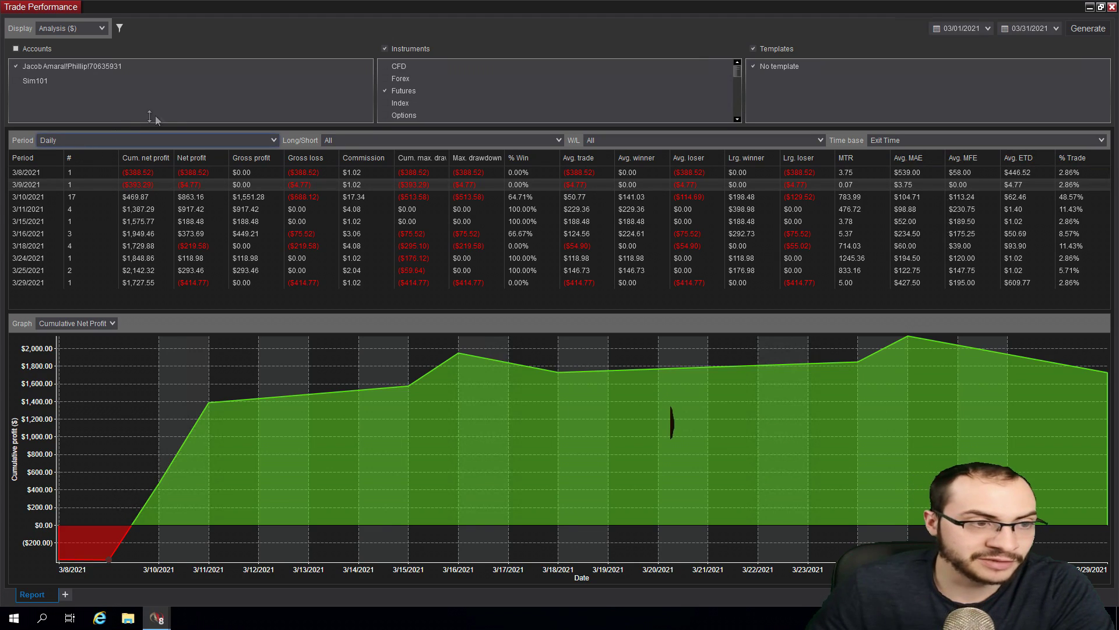
click(155, 141)
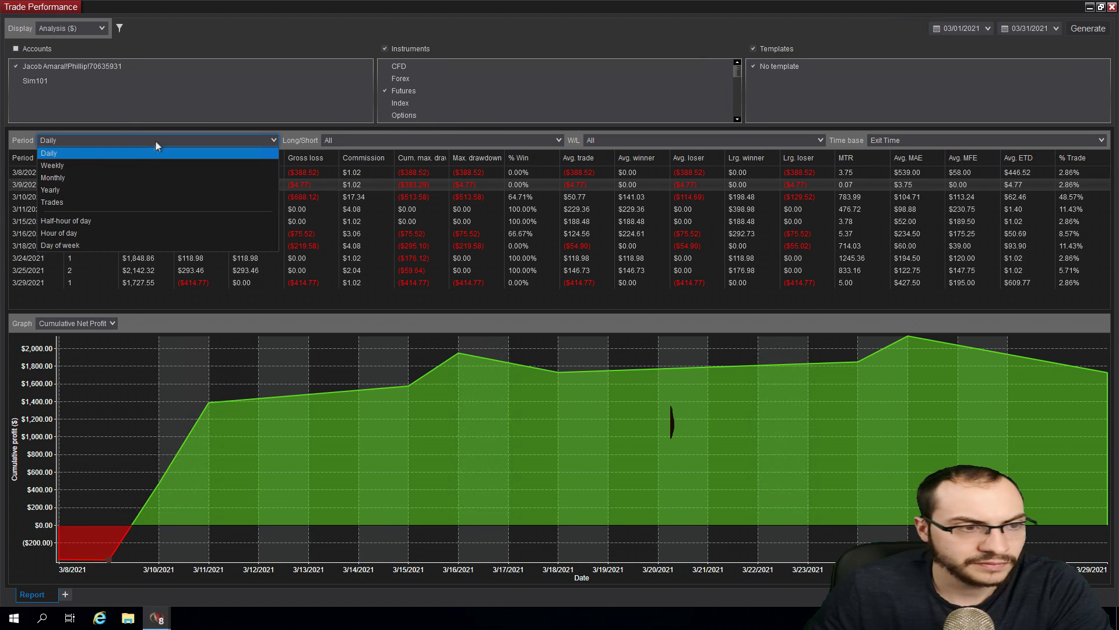
click(86, 167)
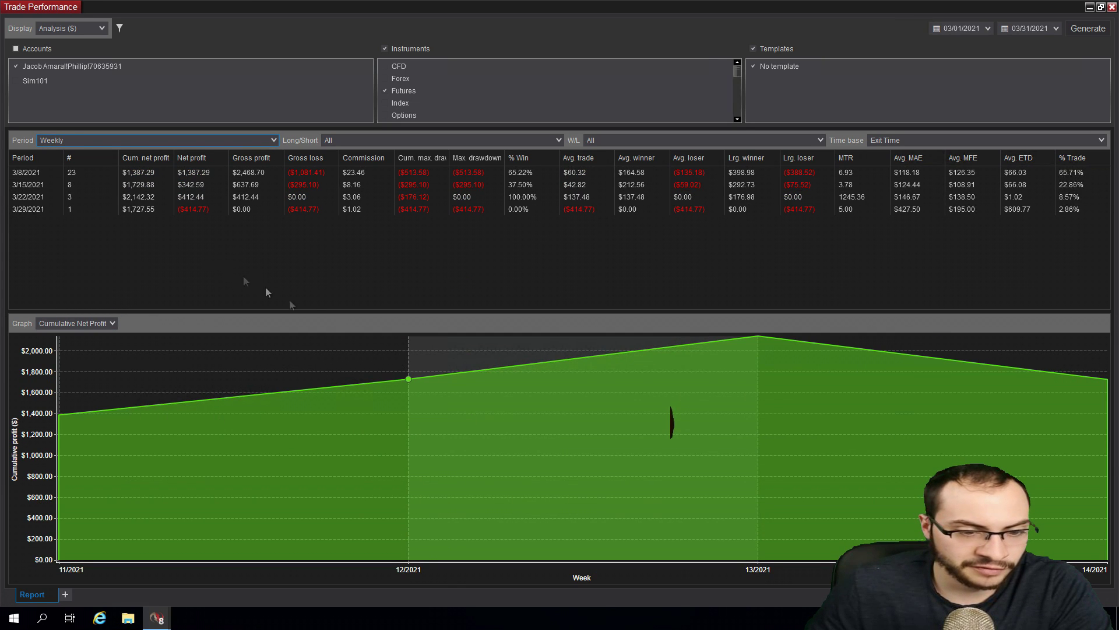
click(105, 141)
click(87, 154)
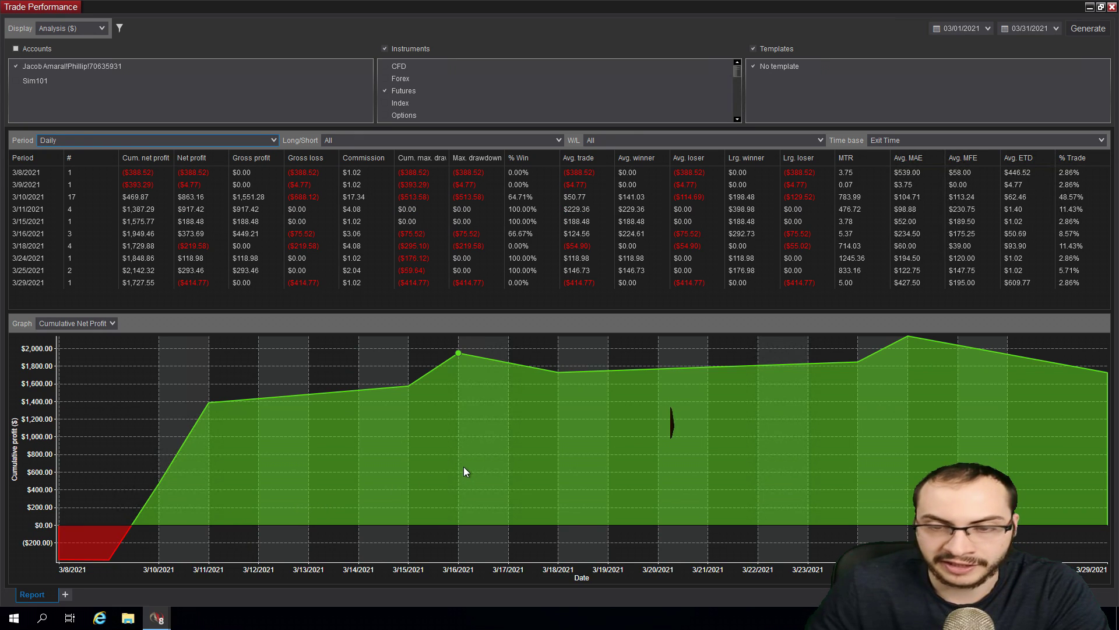
click(73, 28)
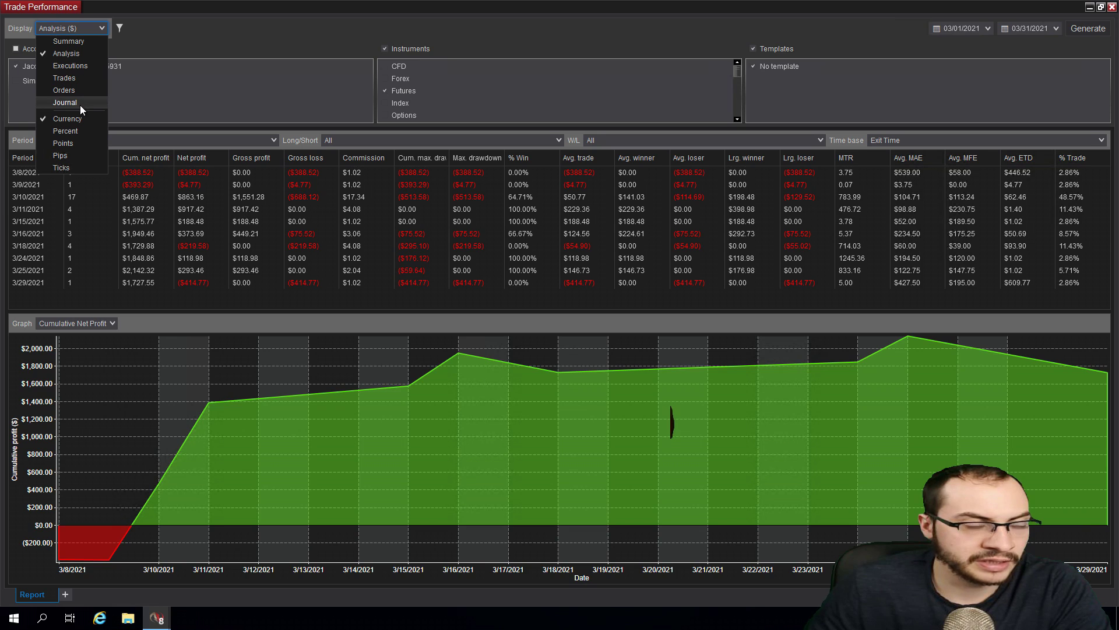
click(157, 87)
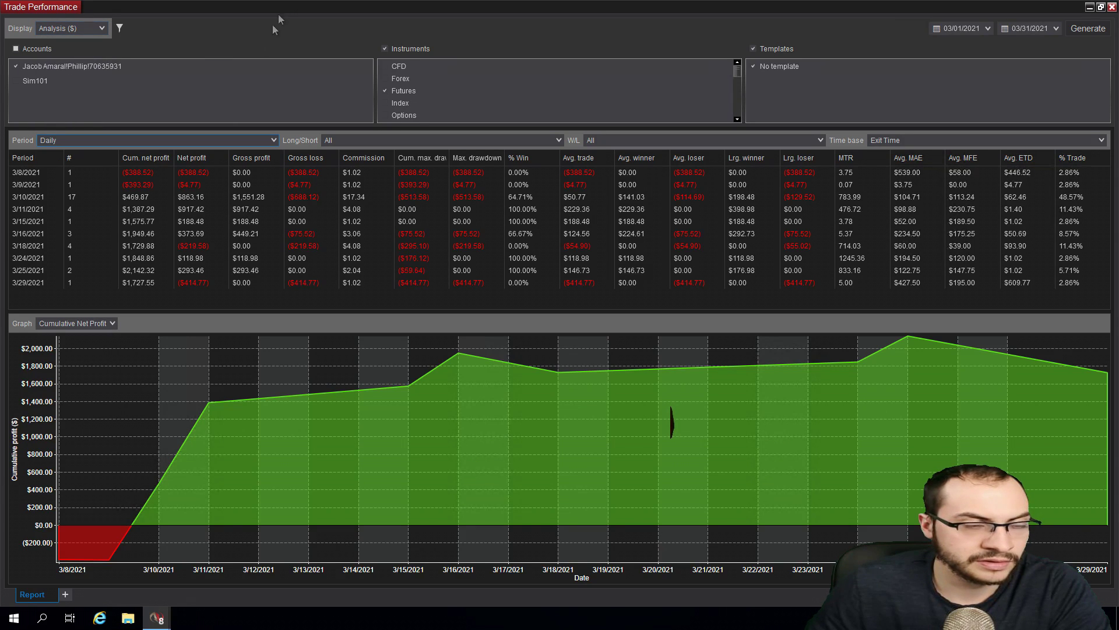
click(98, 324)
- Chart the daily max drawdown, then the daily net profit
click(101, 374)
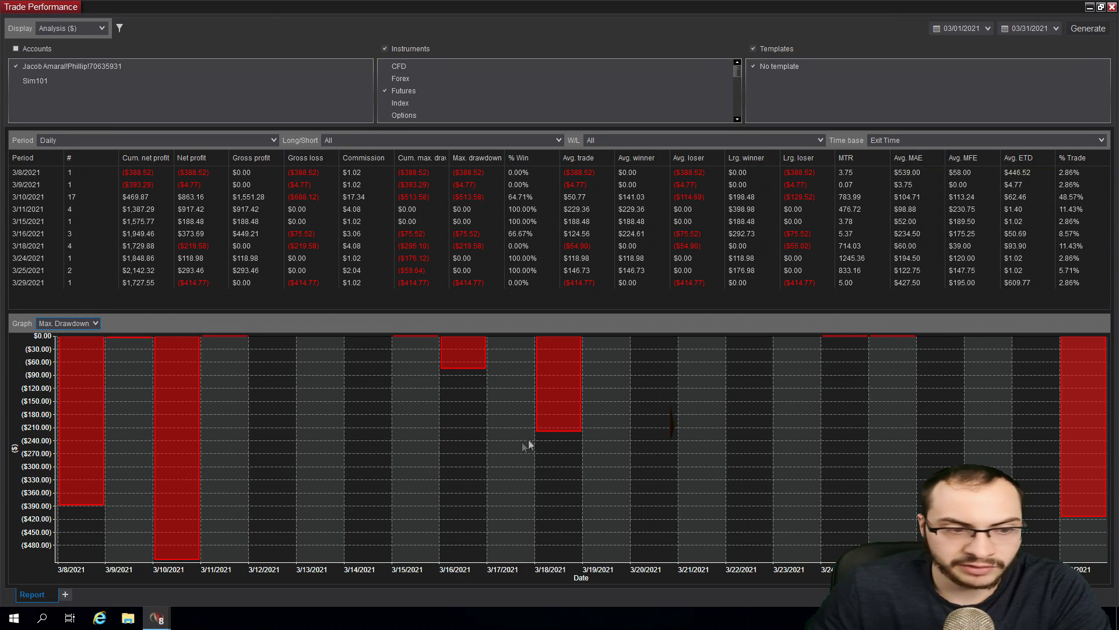
mouse_move(164, 544)
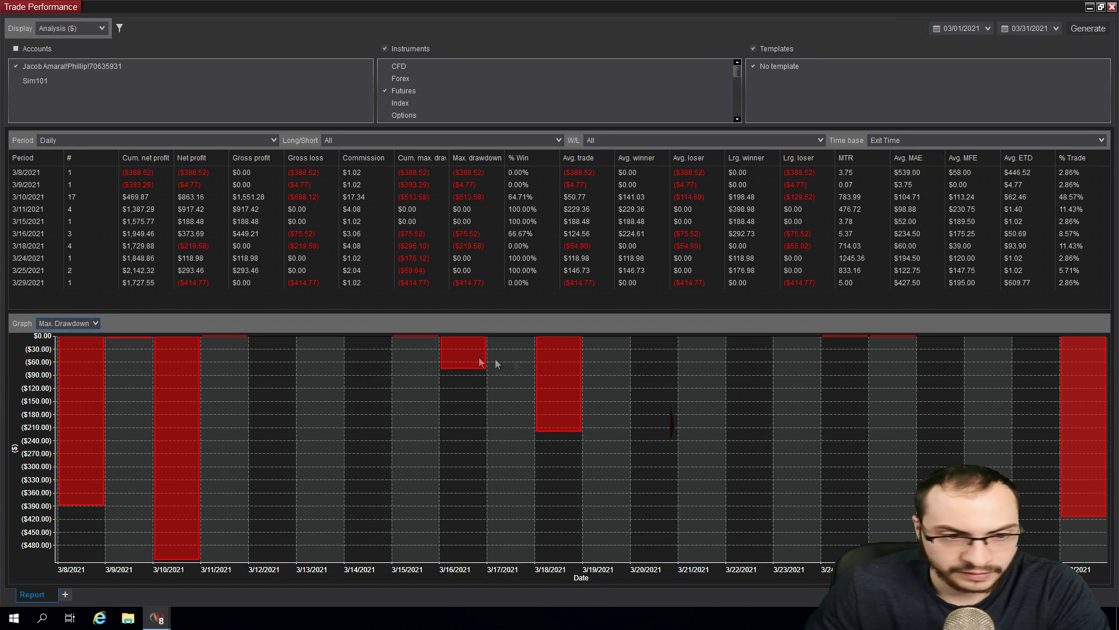
click(57, 325)
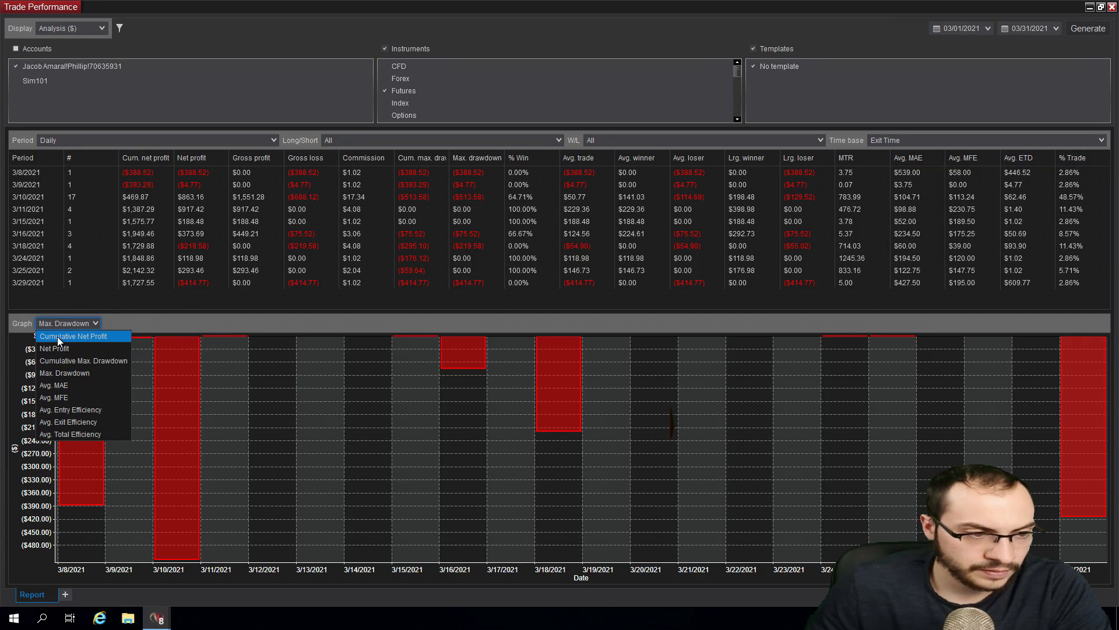
click(73, 350)
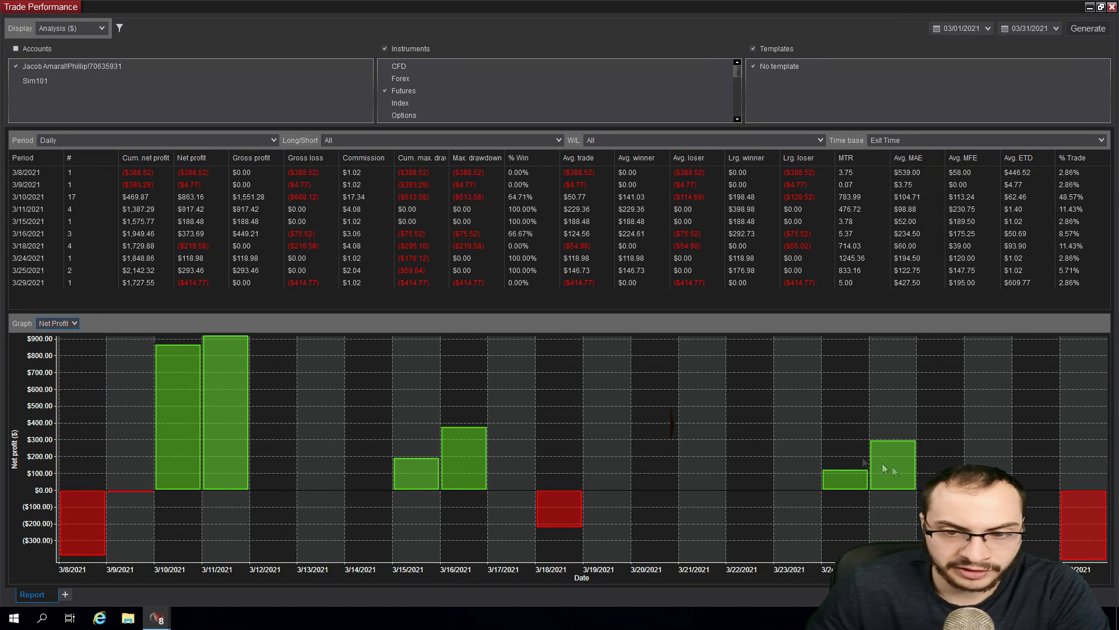
- Chart cumulative max drawdown, return to cumulative net profit, then show Summary ($) statistics
click(59, 326)
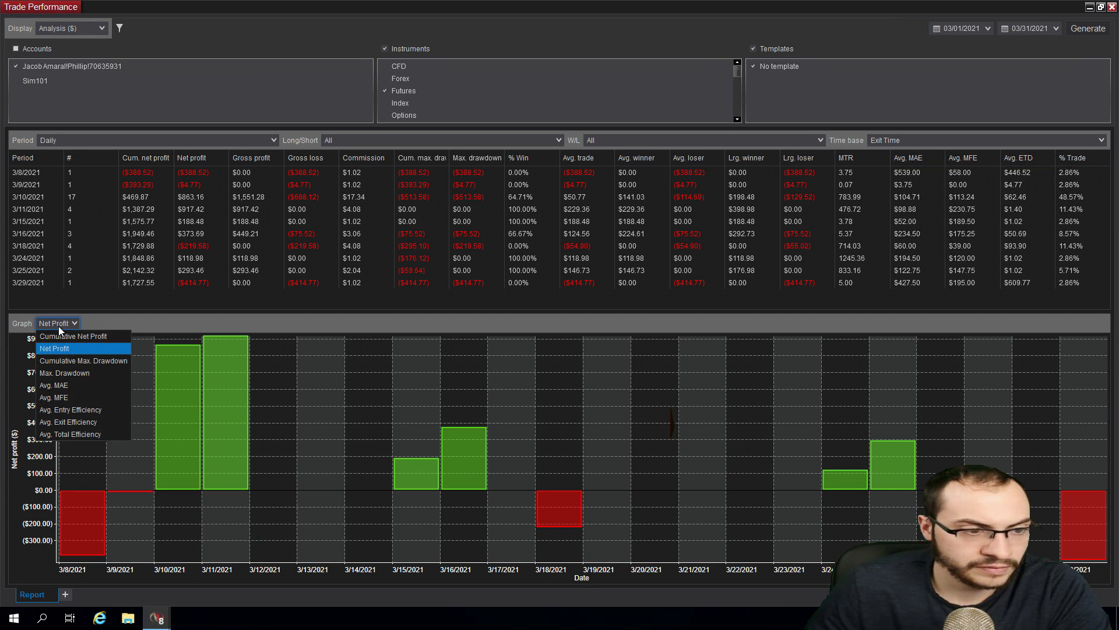
click(87, 363)
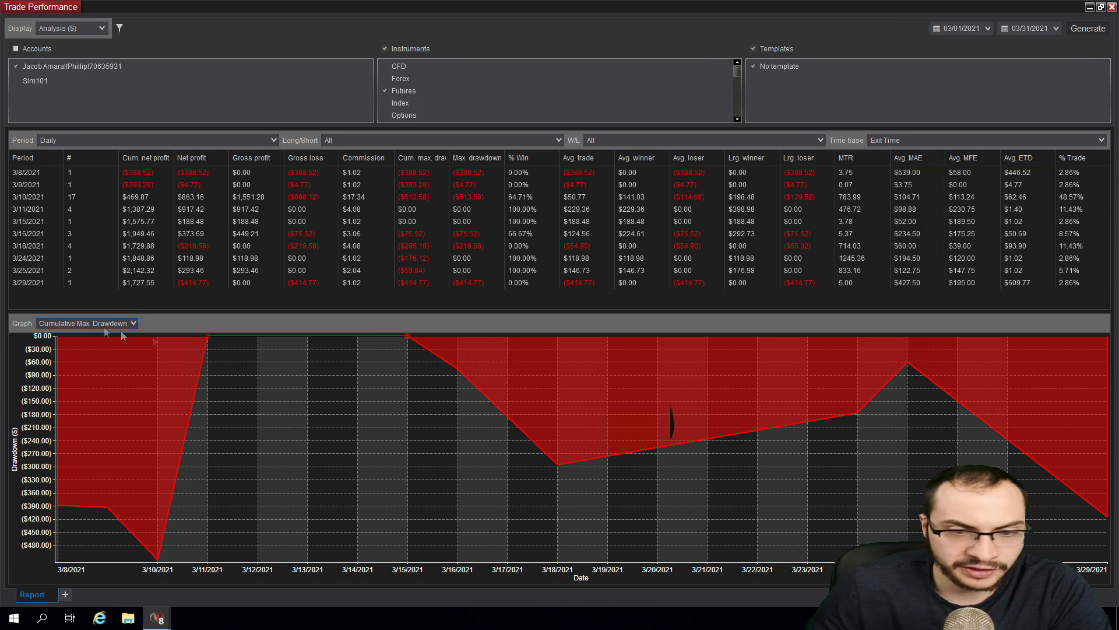
click(104, 325)
click(79, 335)
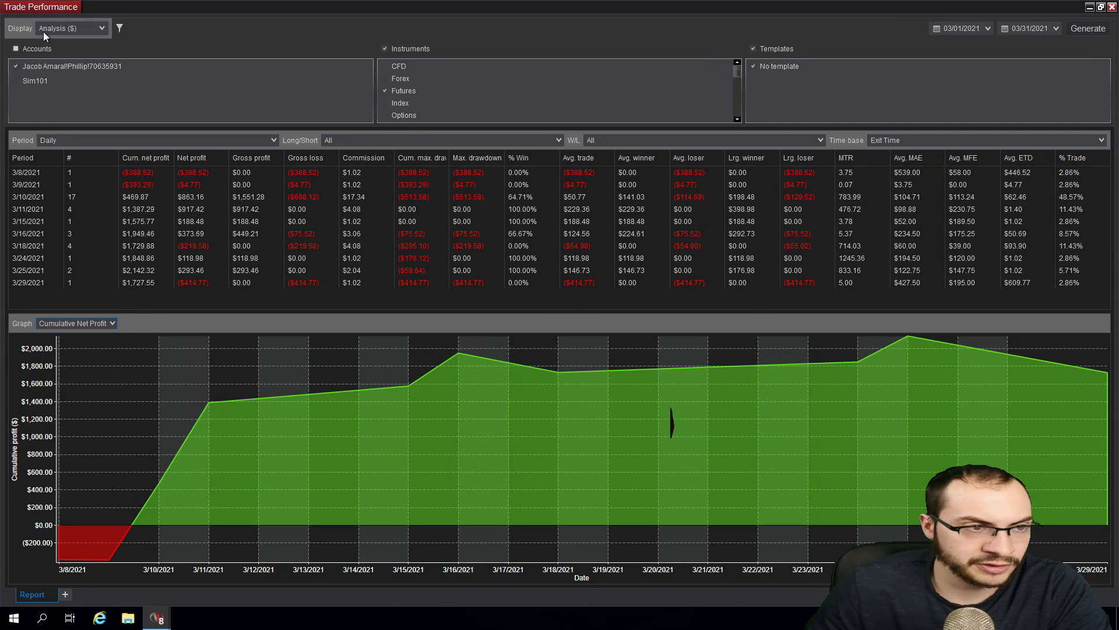
click(43, 31)
click(48, 41)
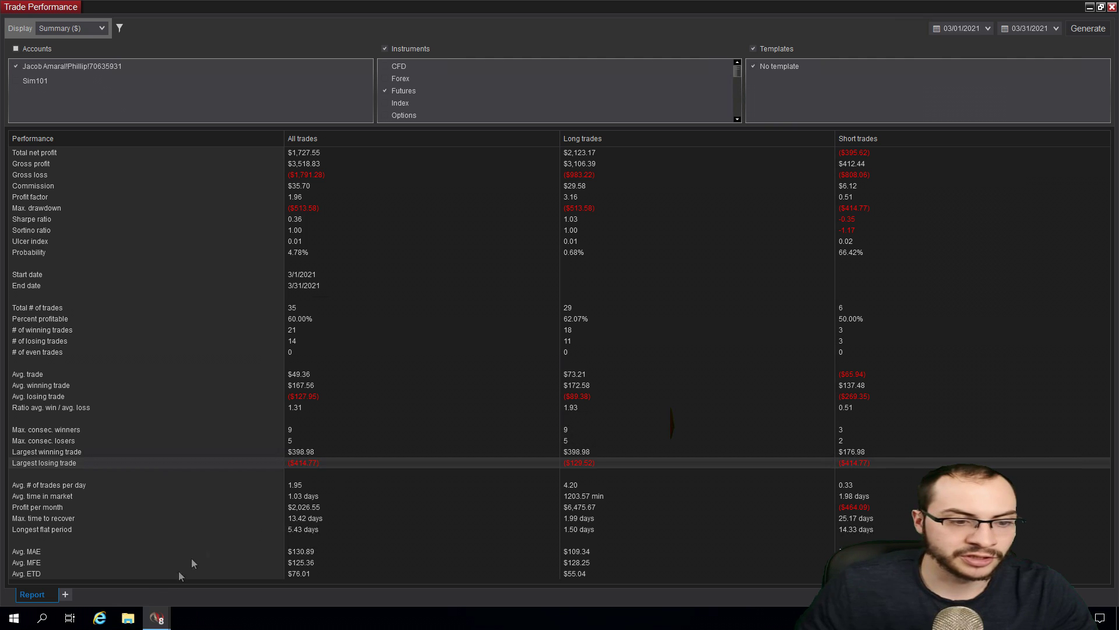
- Bring forward the Control Center Strategies tab listing the MeanReversion strategies
mouse_move(156, 618)
click(110, 575)
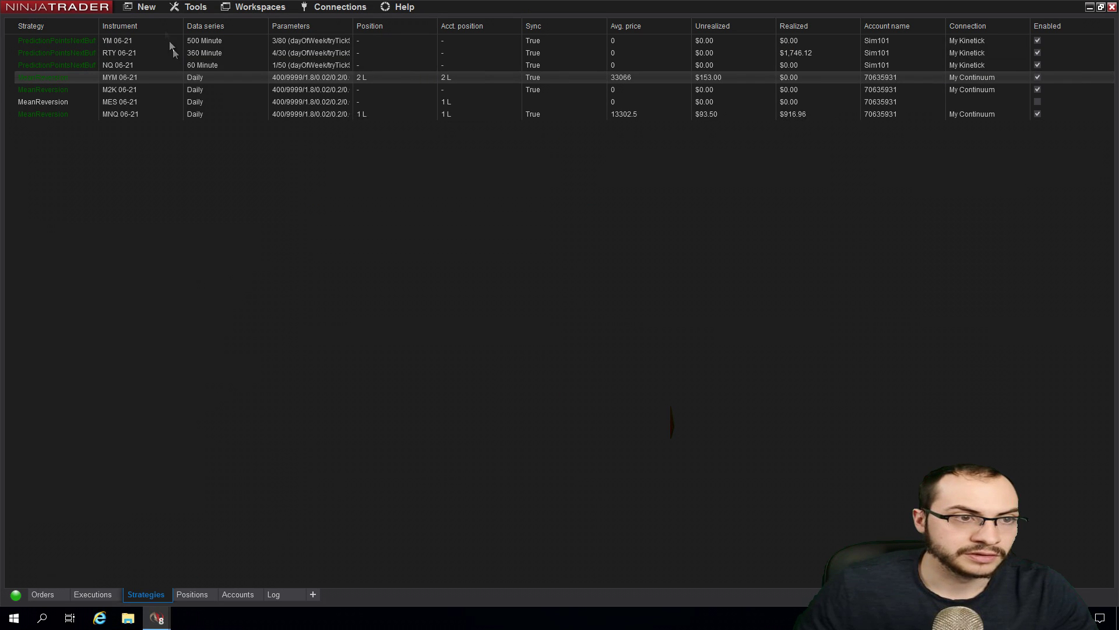
- Create a new chart with the NQ E-mini NASDAQ 100 futures as a daily data series
click(143, 7)
click(159, 109)
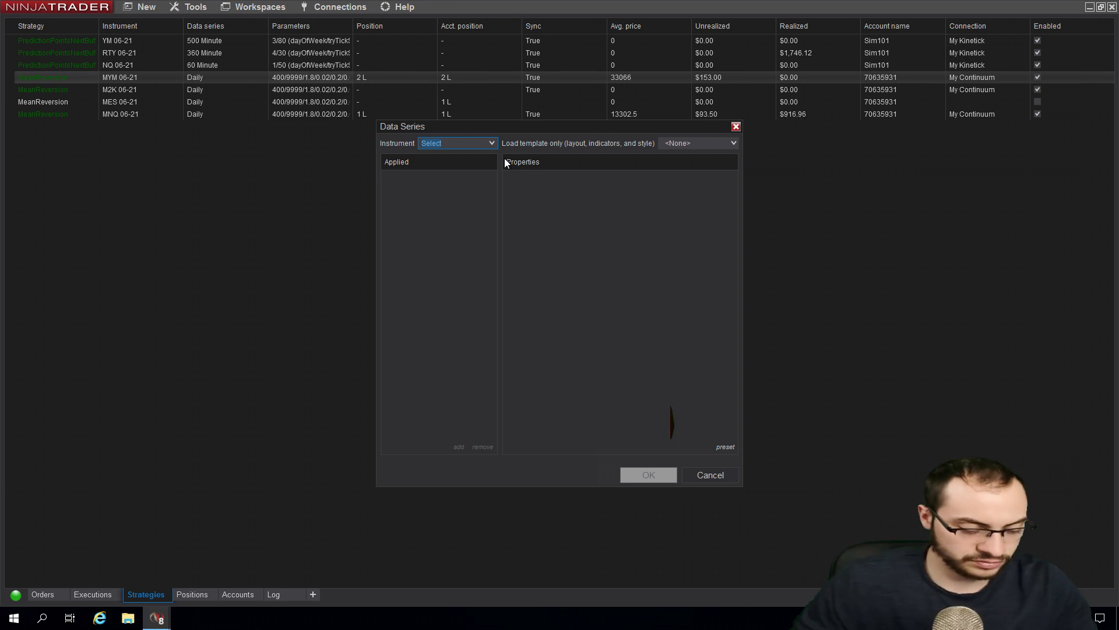
text(NQ)
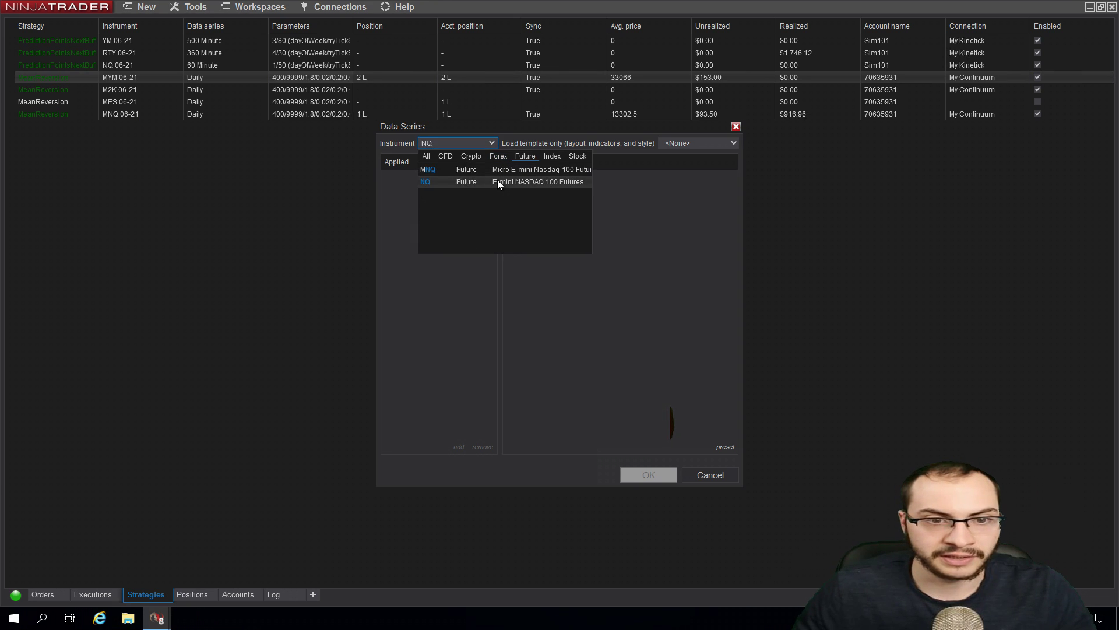
click(498, 179)
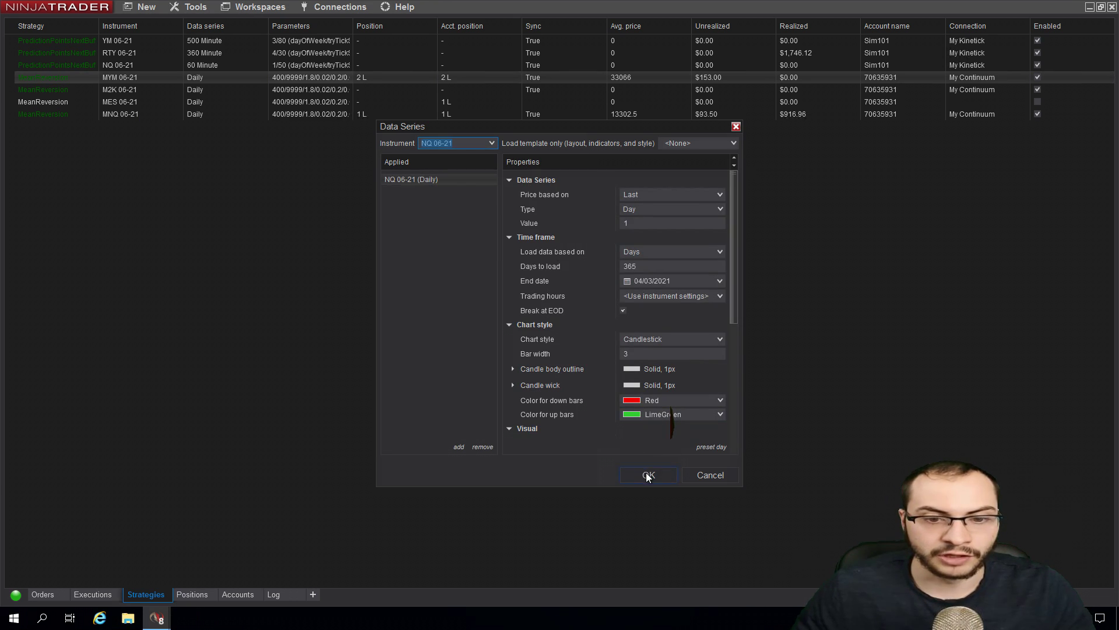
click(647, 476)
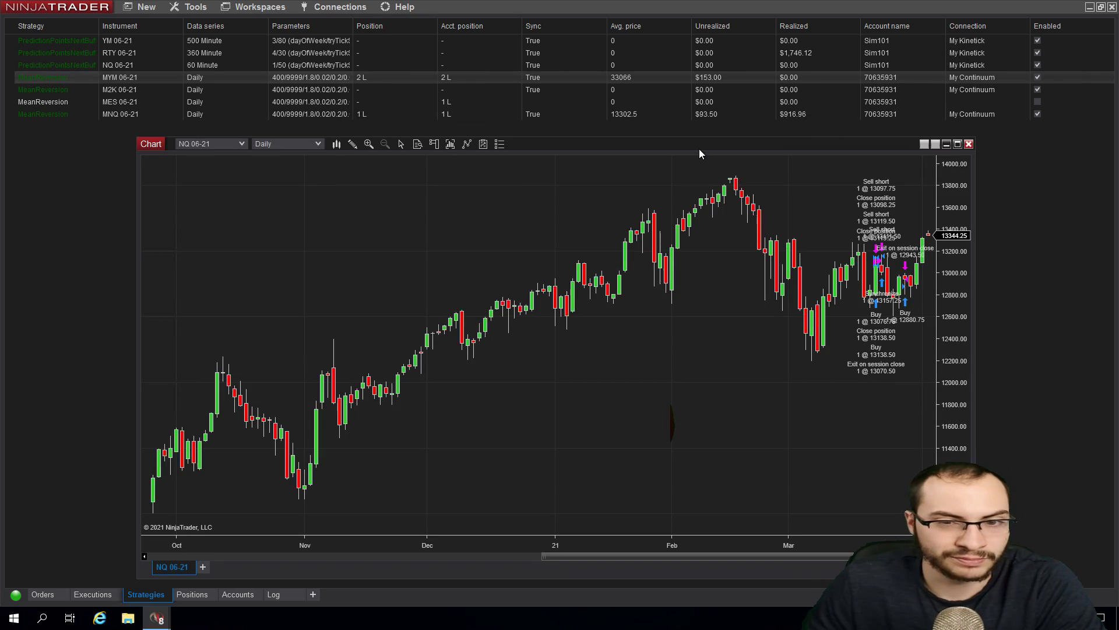
- Move the NQ 06-21 chart, zoom into the recent daily bars with trade markers, then close it
drag(699, 145, 567, 124)
scroll(733, 257, down, 5)
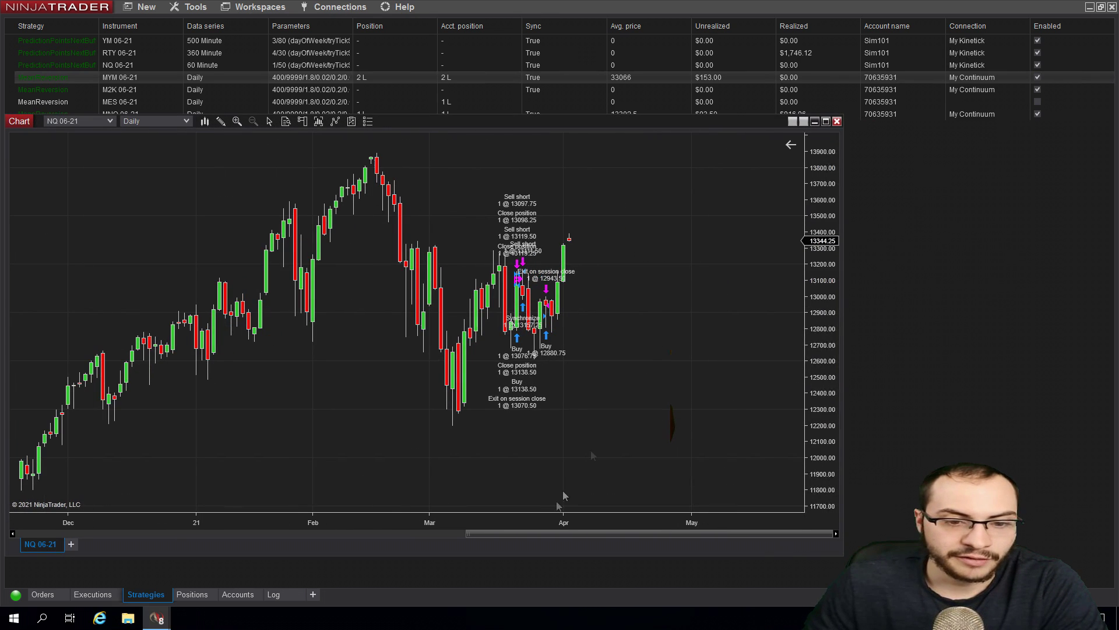
drag(568, 523, 420, 528)
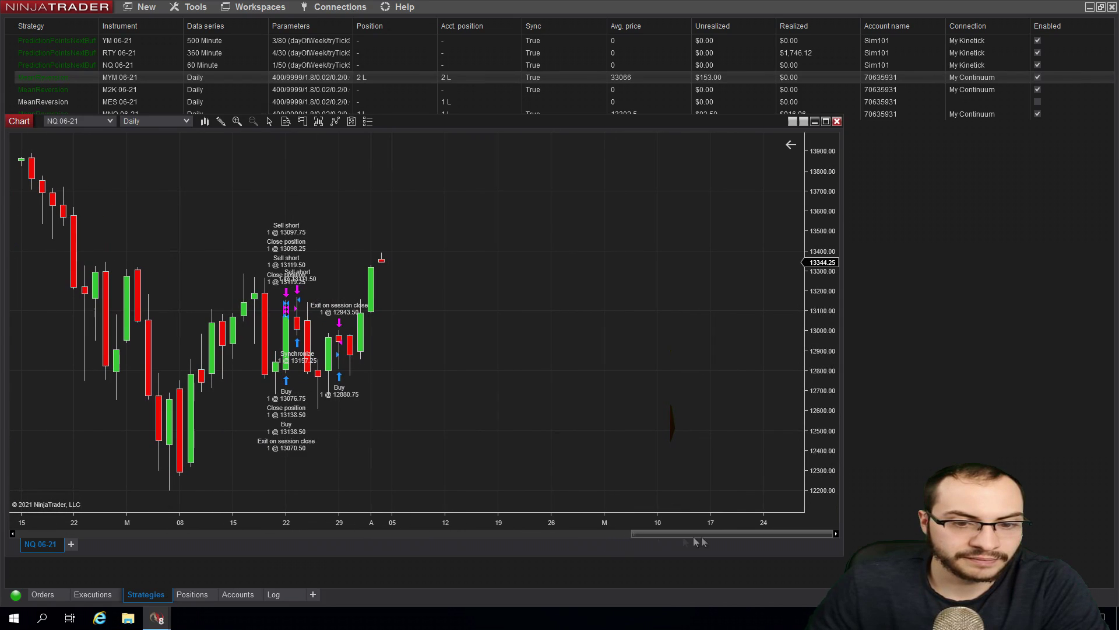
mouse_move(700, 535)
mouse_down()
mouse_move(651, 540)
mouse_move(712, 541)
mouse_up()
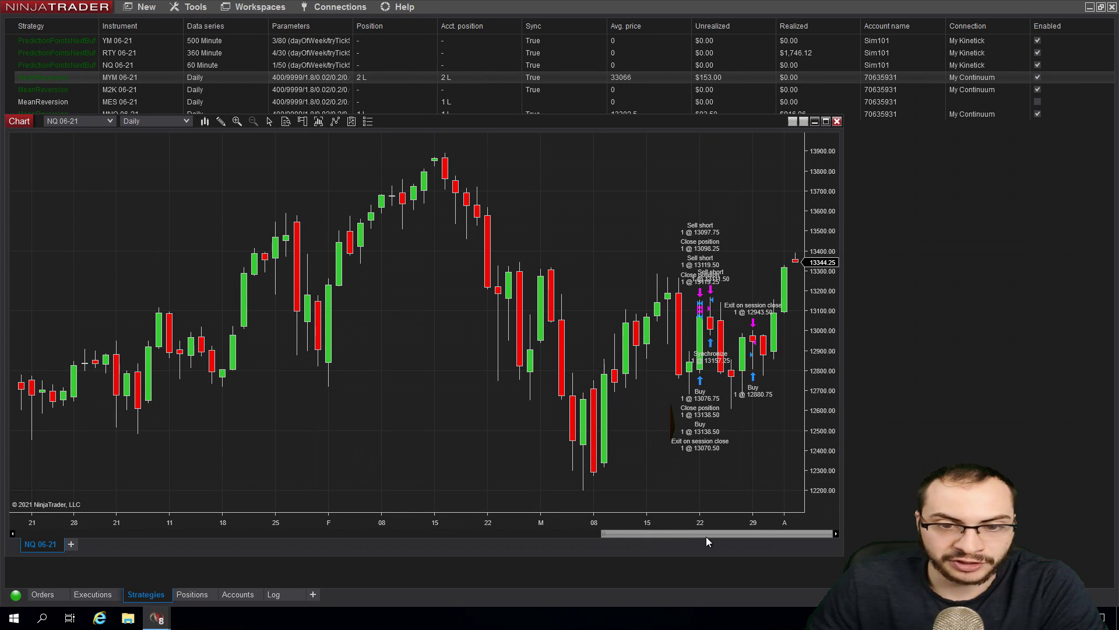
click(837, 122)
- Bring back the Trade Performance report in Analysis ($) view and inspect the 3/11/2021 day
mouse_move(156, 616)
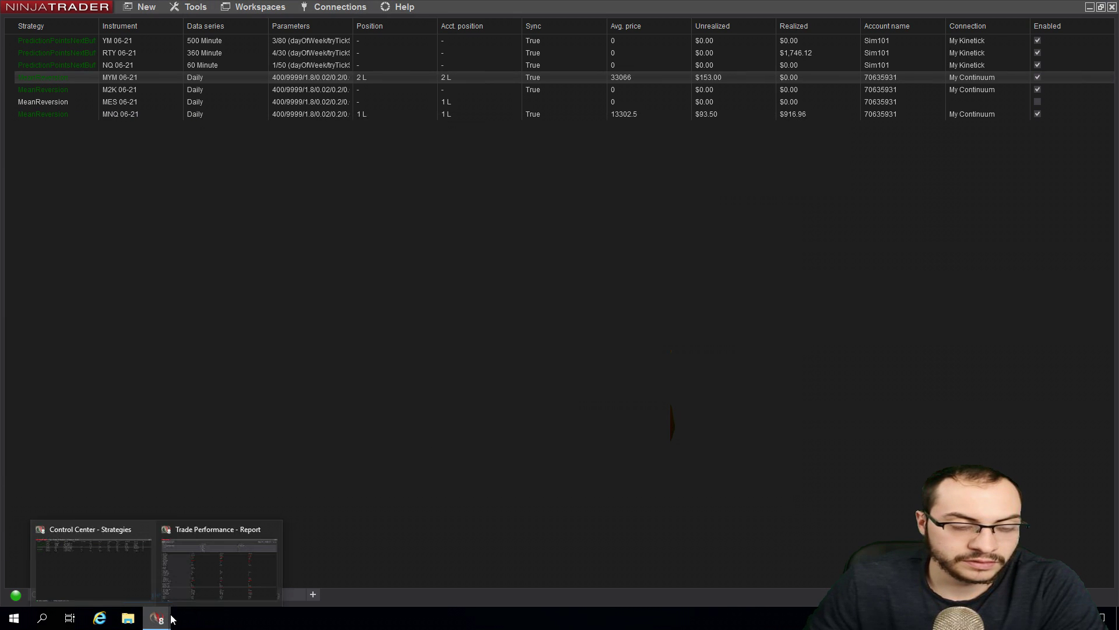
click(198, 589)
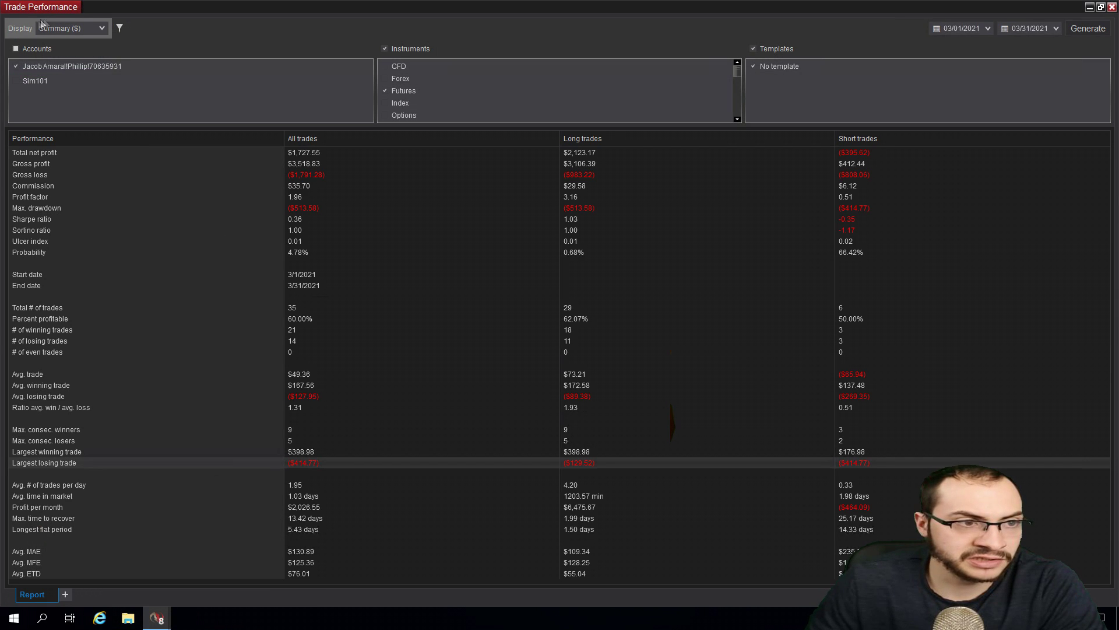
click(72, 28)
click(80, 55)
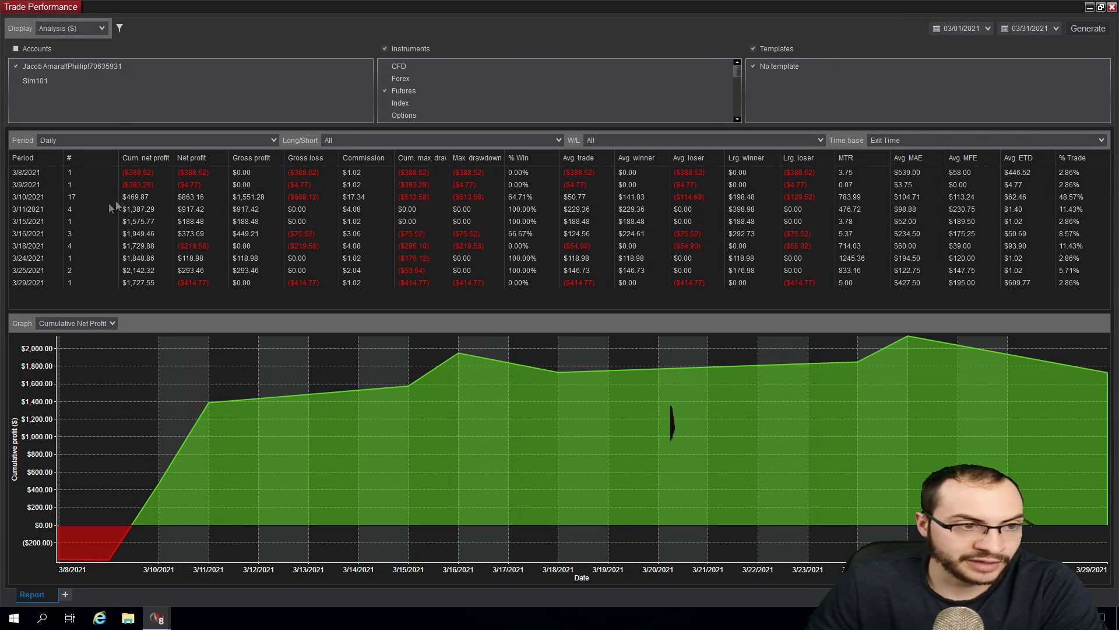
click(35, 210)
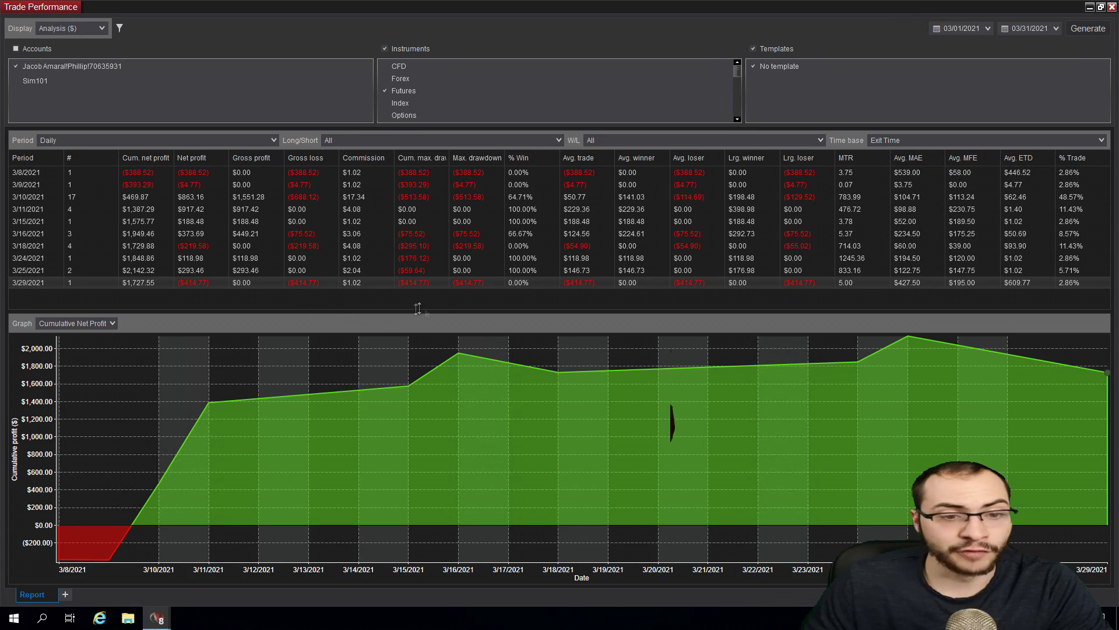
click(68, 27)
- Choose Summary ($) to see March statistics for all, long and short trades
click(66, 45)
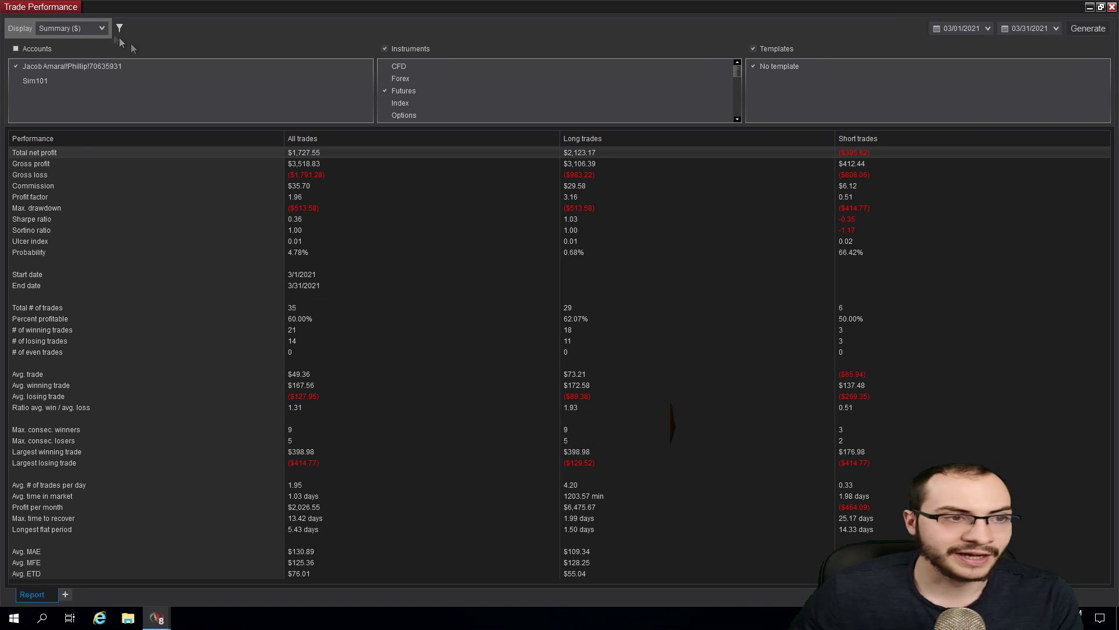
click(92, 29)
click(80, 54)
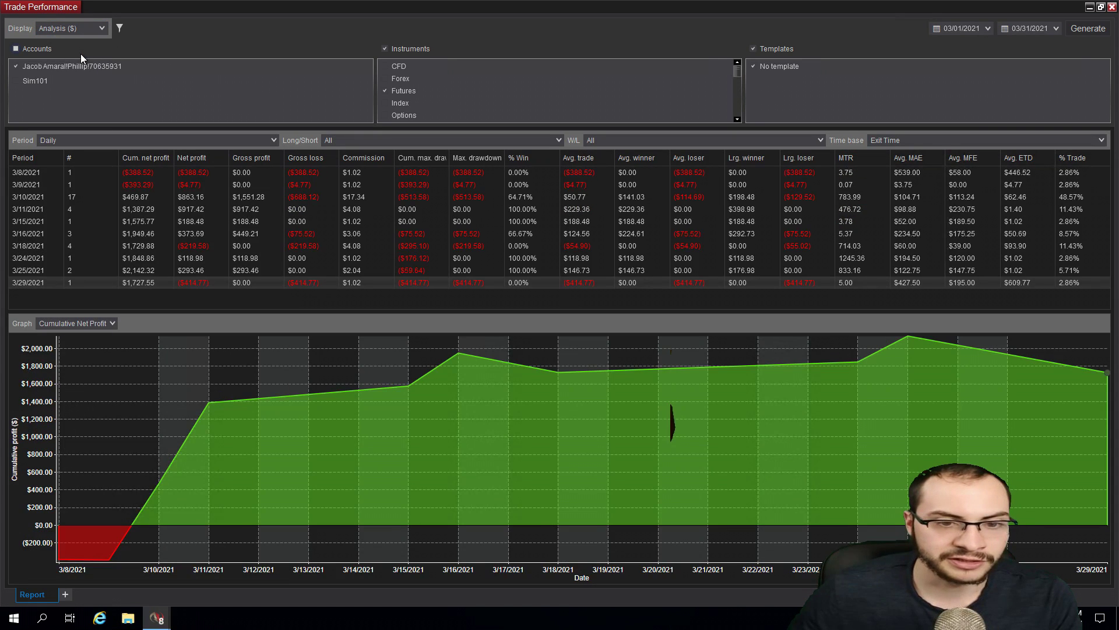
click(79, 31)
click(75, 41)
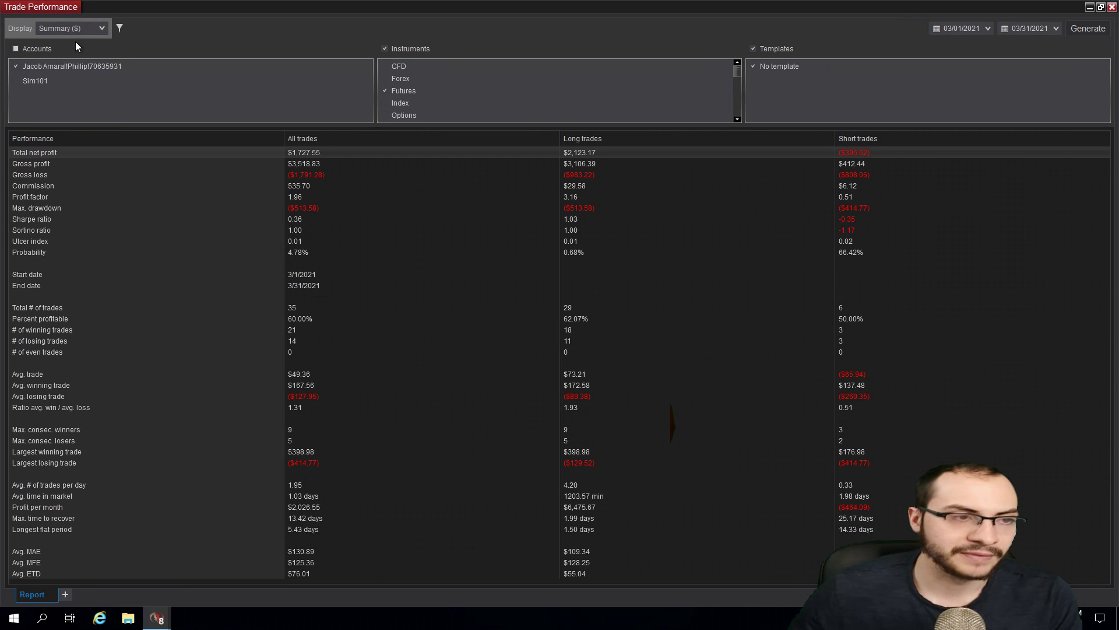